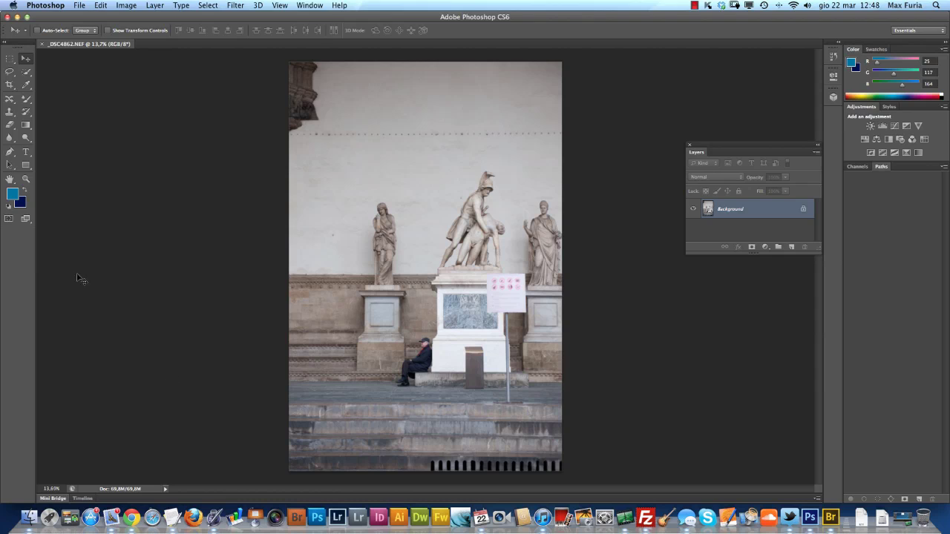
Step: Level the photo along a straighten line, rotating it about 0.5°, and commit the crop
click(10, 86)
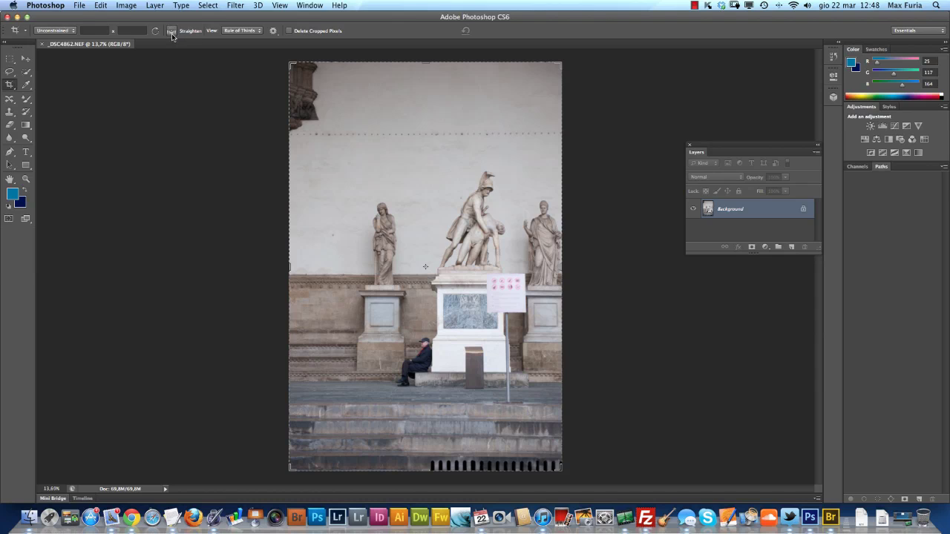
click(172, 35)
drag(291, 135, 558, 131)
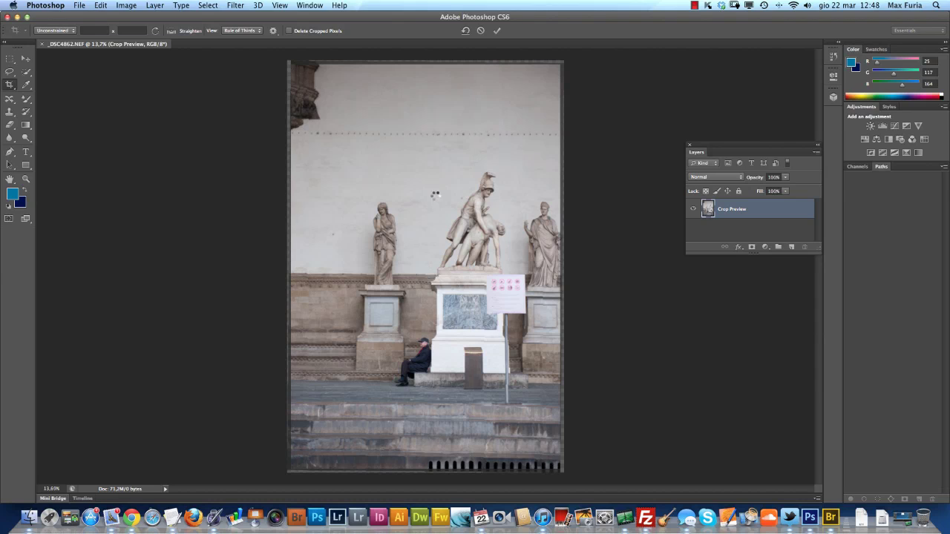
key(Return)
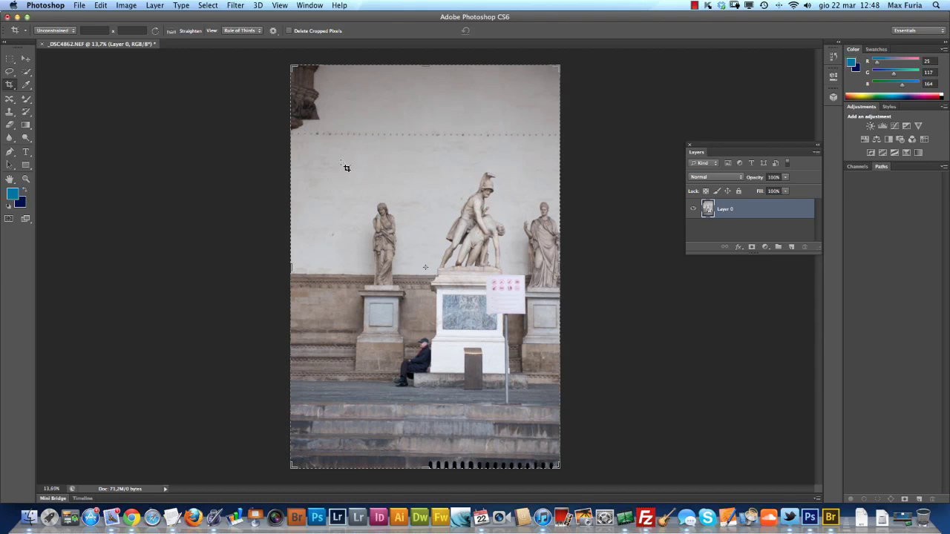
Step: Keep the Rule of Thirds crop overlay and turn on Delete Cropped Pixels
click(257, 31)
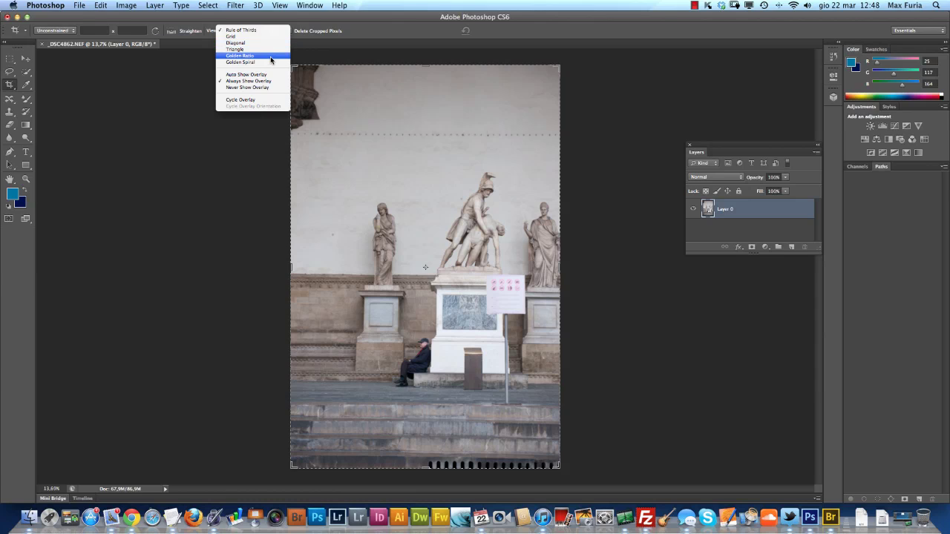
click(373, 42)
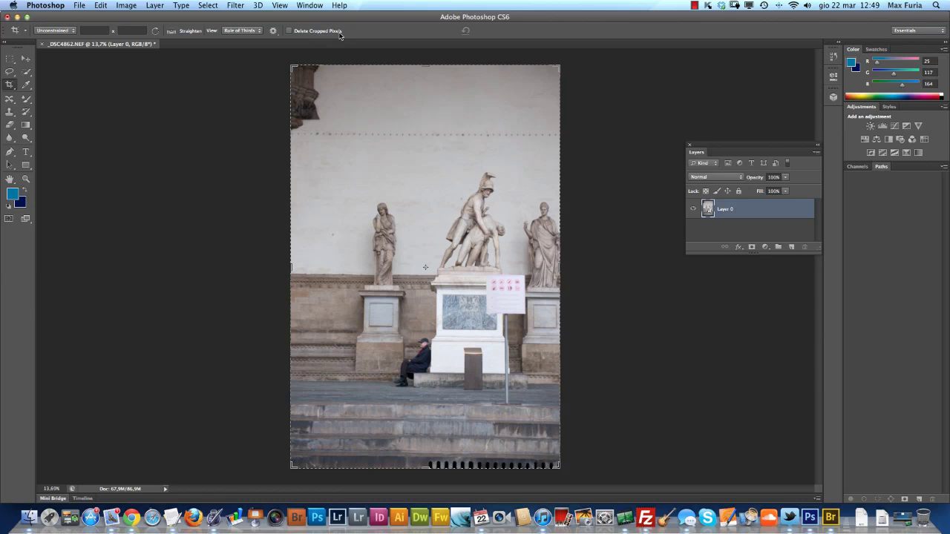
click(300, 31)
Step: Tighten the crop around the three statues, trimming the left arch and lower steps, about 32.82 cm wide
drag(290, 266, 325, 267)
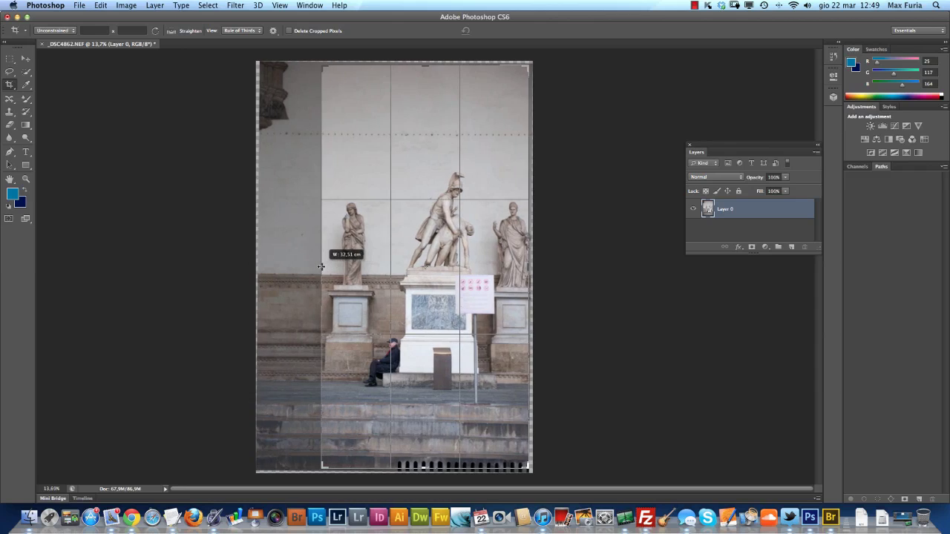
drag(325, 267, 323, 266)
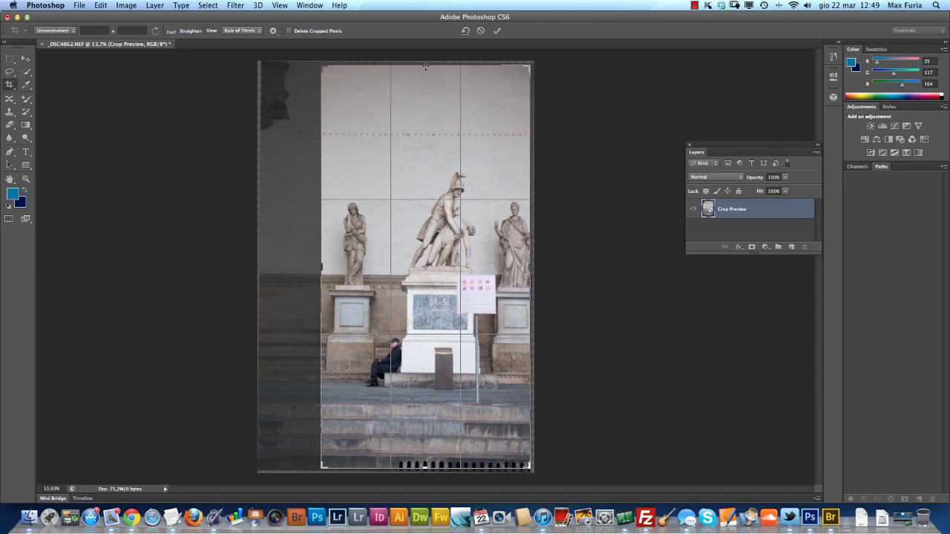
drag(425, 66, 425, 87)
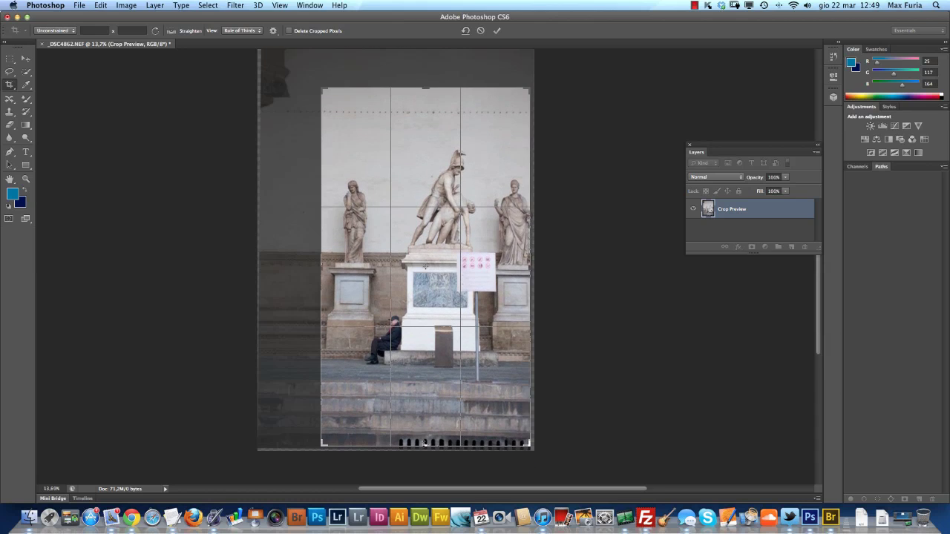
drag(425, 444, 425, 437)
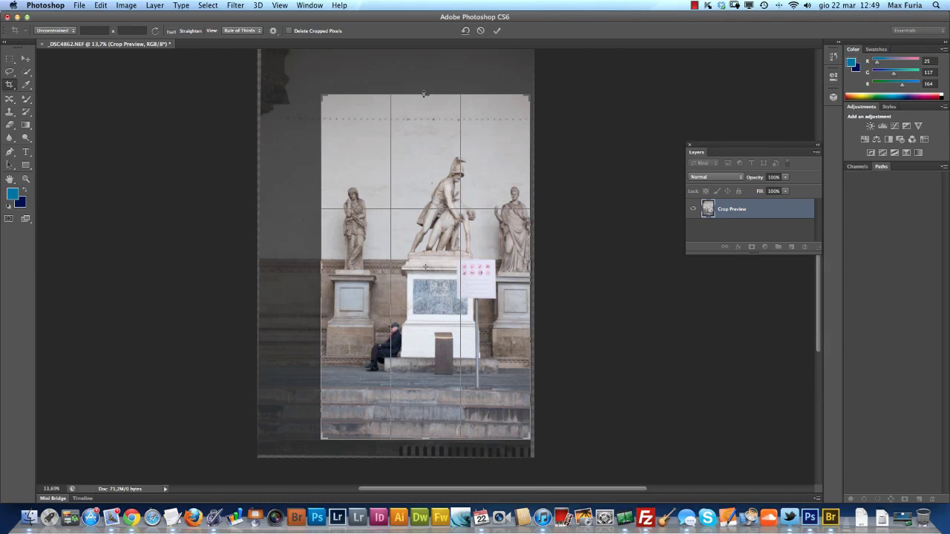
drag(424, 94, 424, 98)
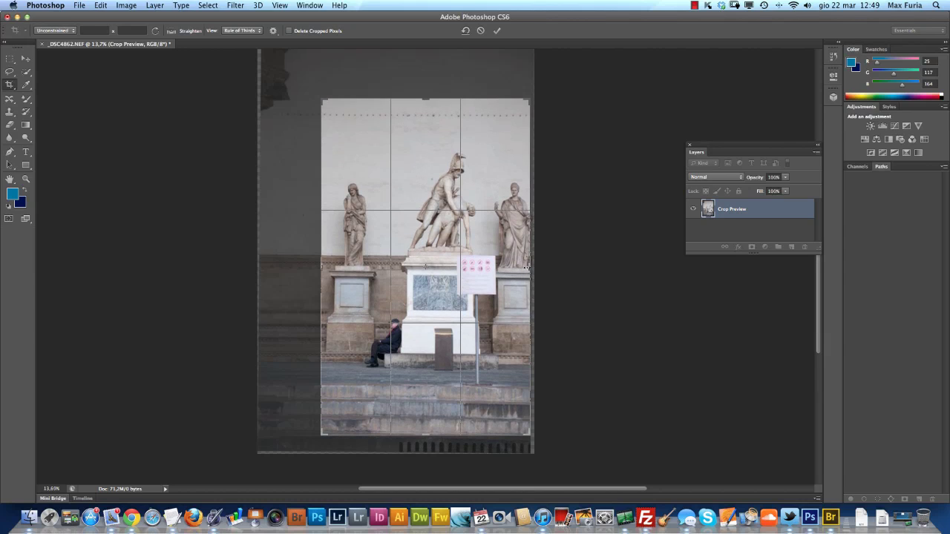
drag(527, 267, 529, 270)
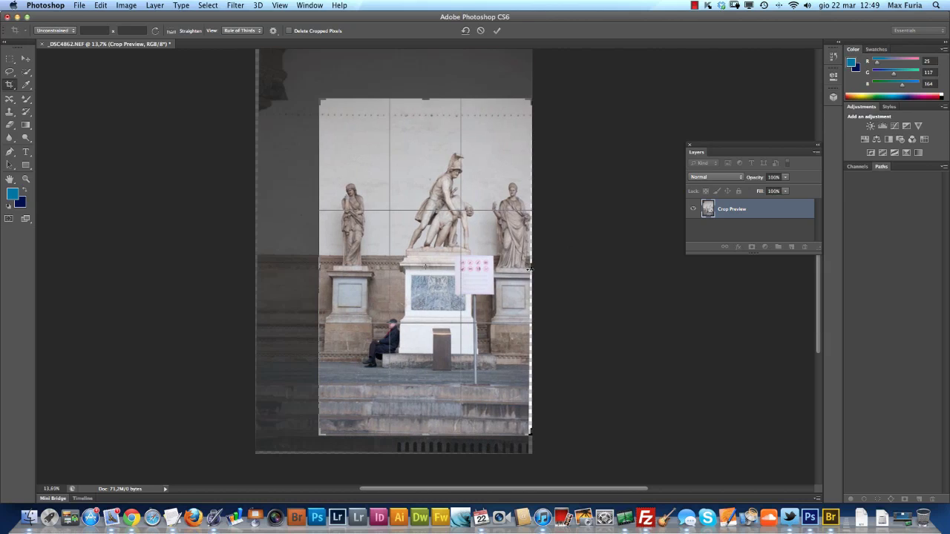
drag(530, 268, 533, 282)
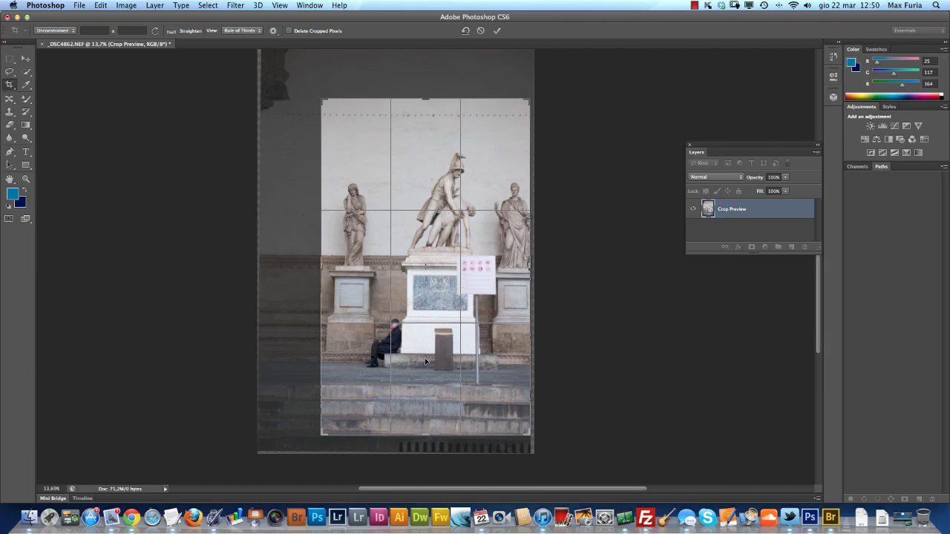
key(Return)
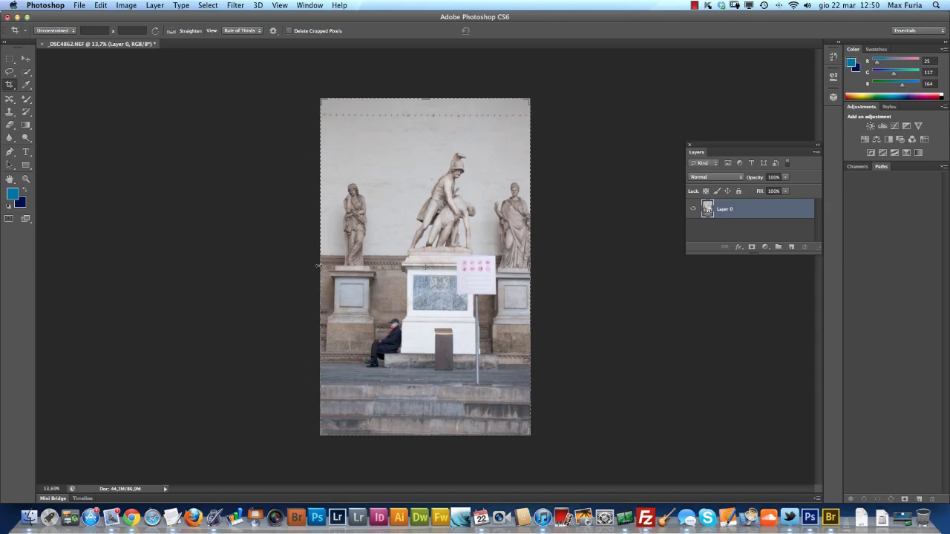
Step: Widen the new crop on the left, lower its top, and tilt it about 6°
drag(317, 265, 312, 264)
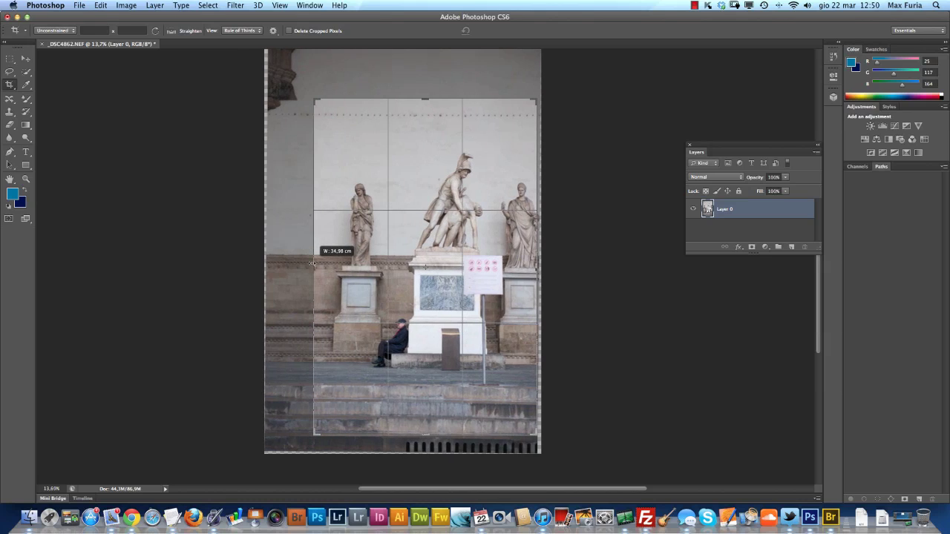
drag(311, 264, 313, 264)
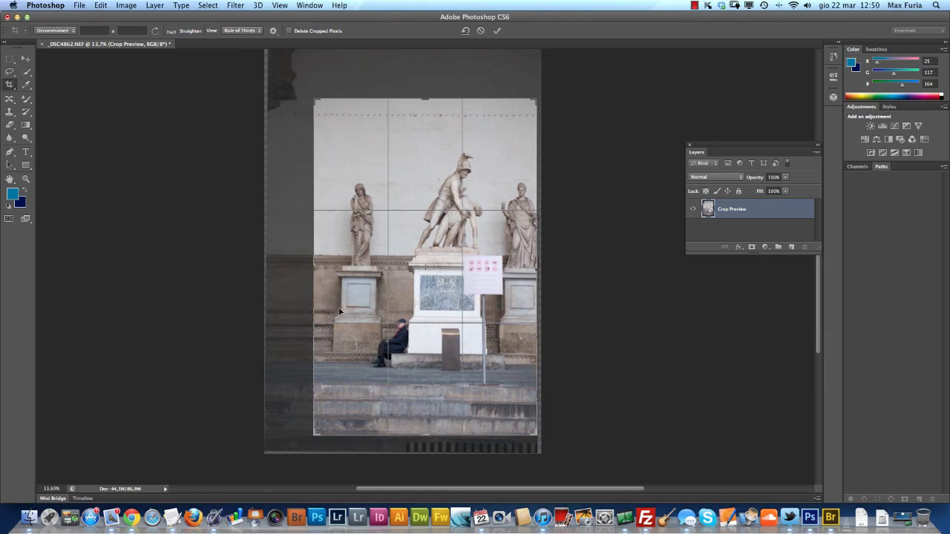
drag(422, 100, 418, 96)
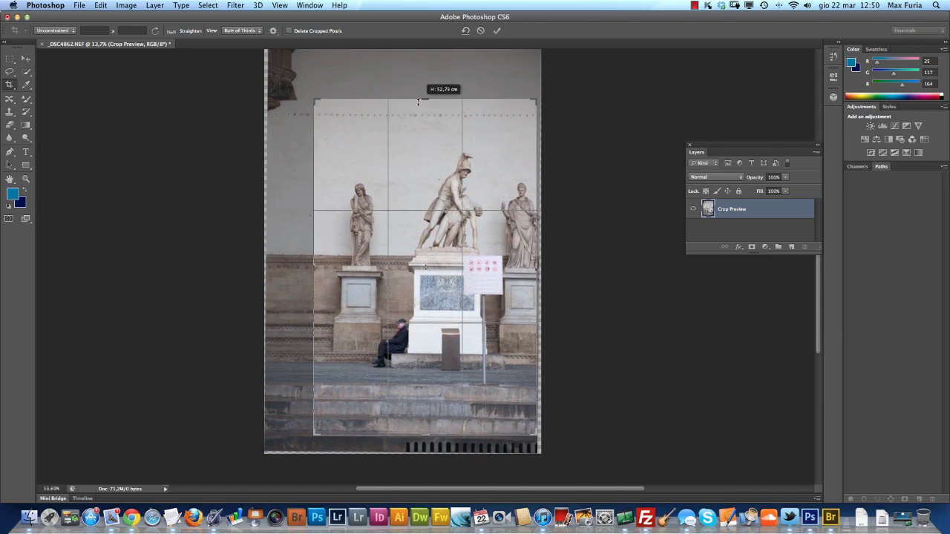
drag(418, 96, 424, 108)
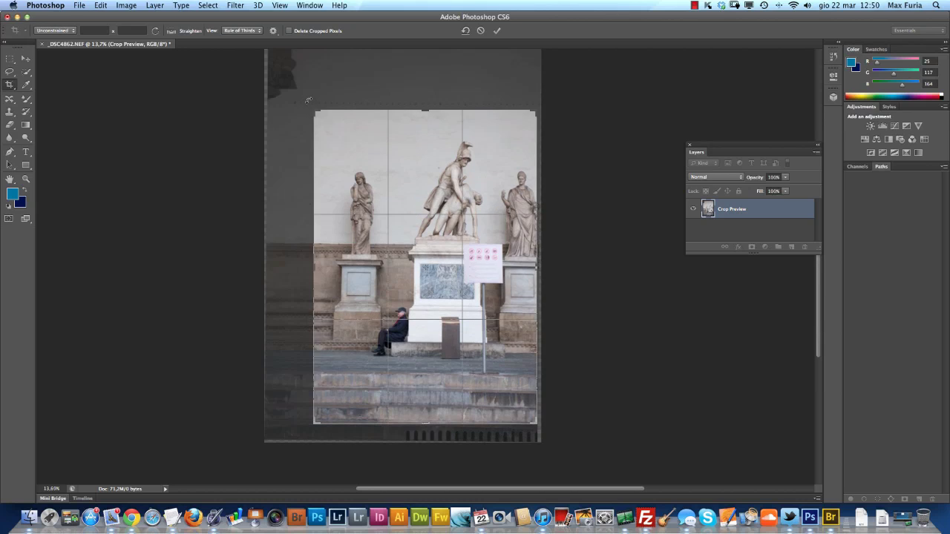
mouse_move(308, 100)
mouse_down()
mouse_move(281, 123)
mouse_move(289, 112)
mouse_up()
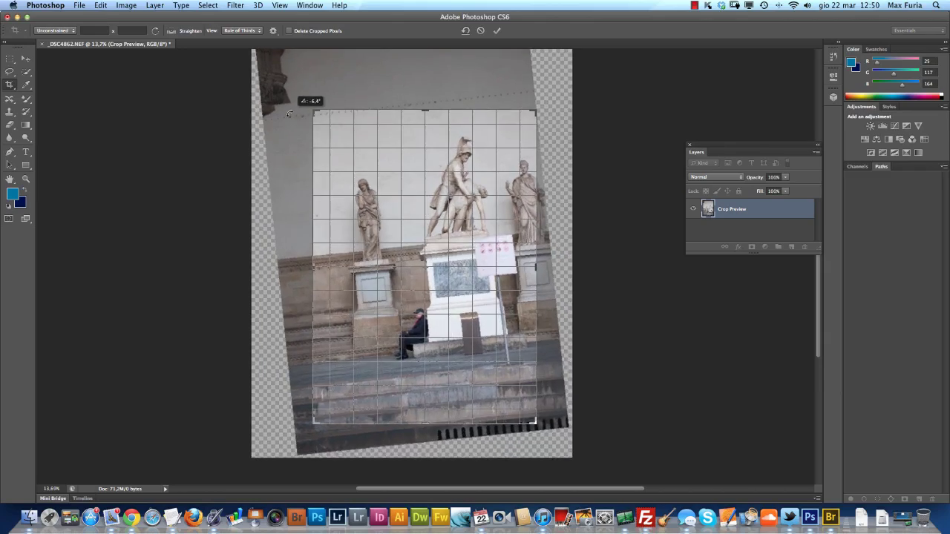
mouse_move(288, 113)
mouse_down()
mouse_move(339, 83)
mouse_move(407, 76)
mouse_move(371, 71)
mouse_move(303, 86)
mouse_up()
drag(302, 86, 355, 76)
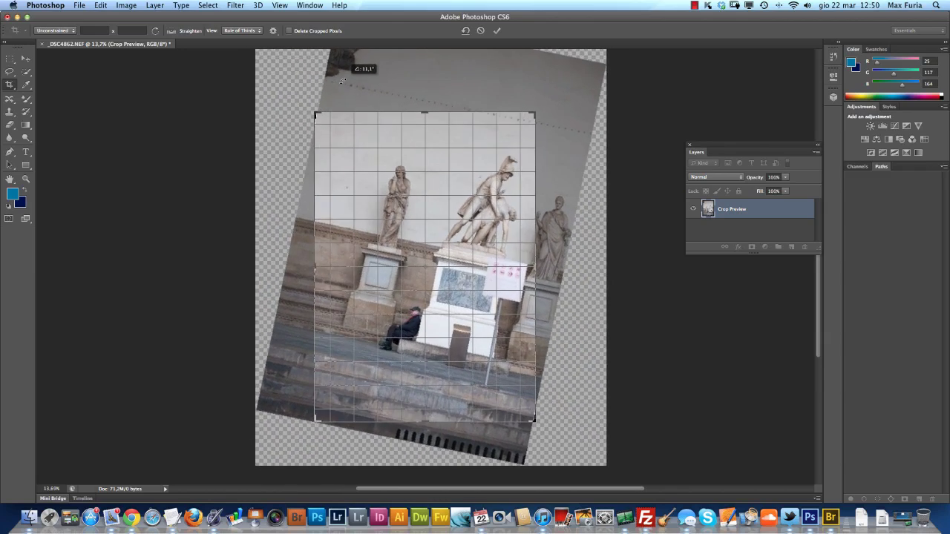
drag(355, 76, 305, 94)
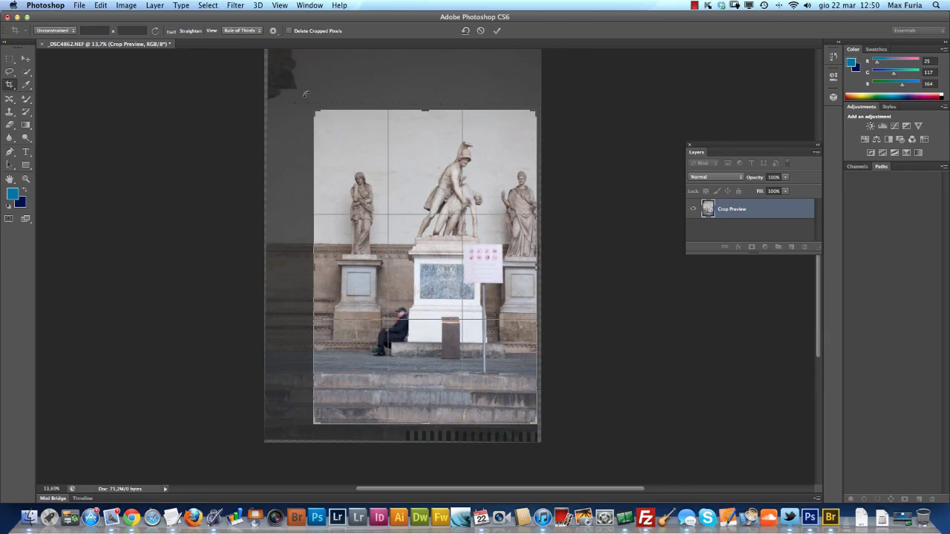